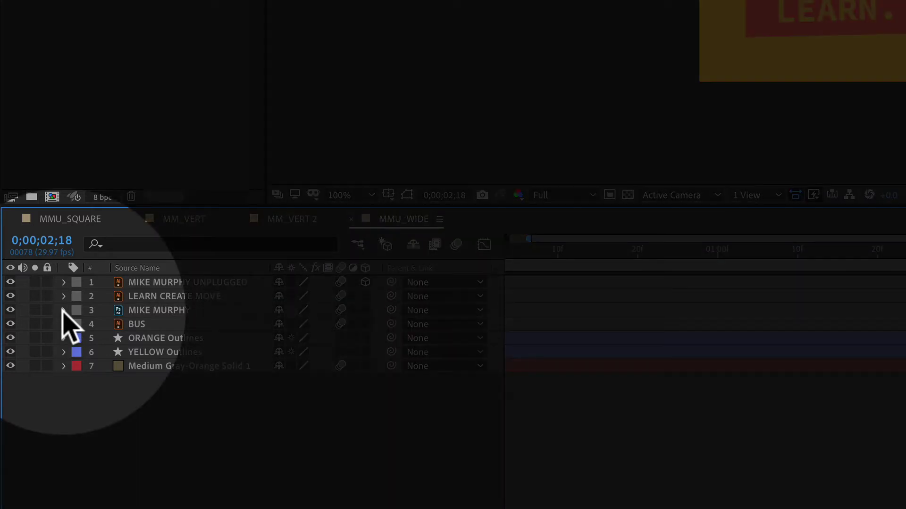
click(63, 311)
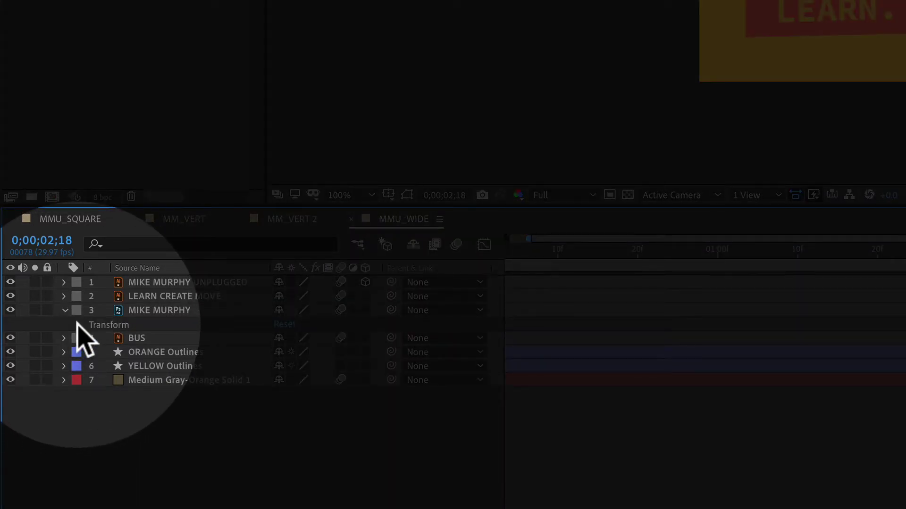
click(79, 325)
click(166, 312)
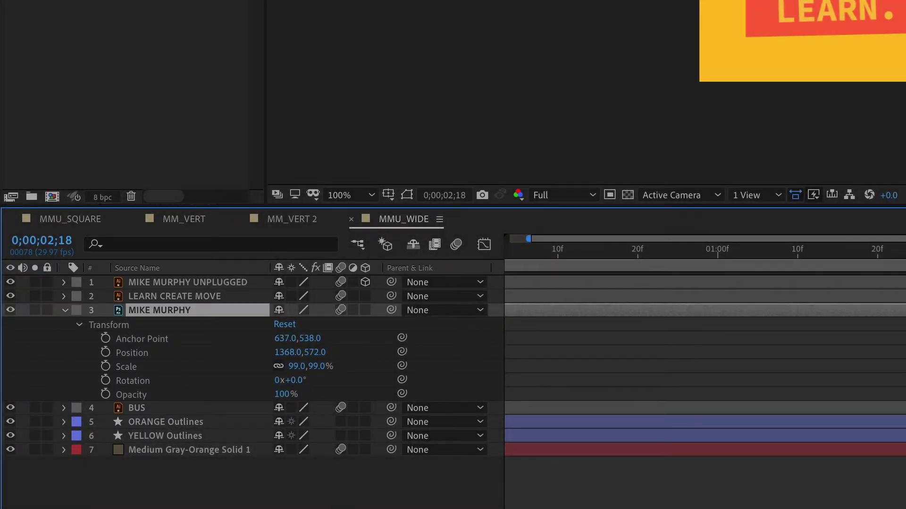
key(a)
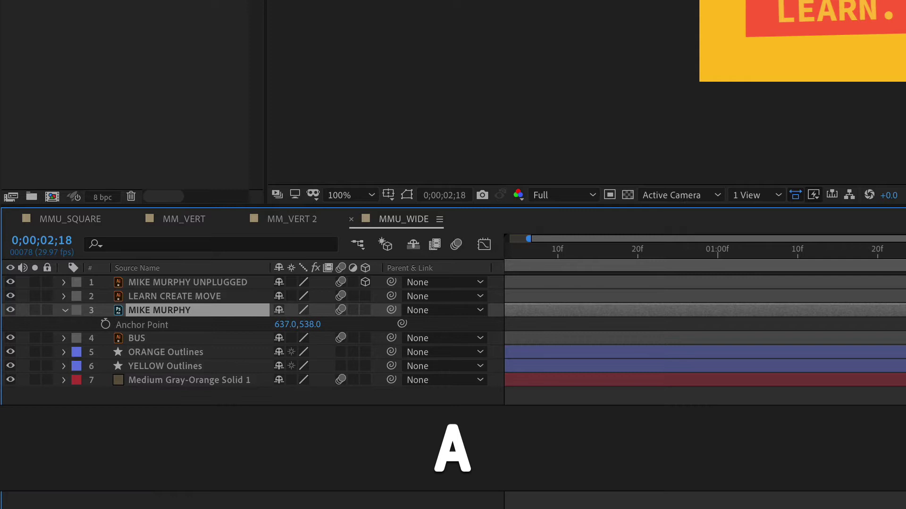
key(p)
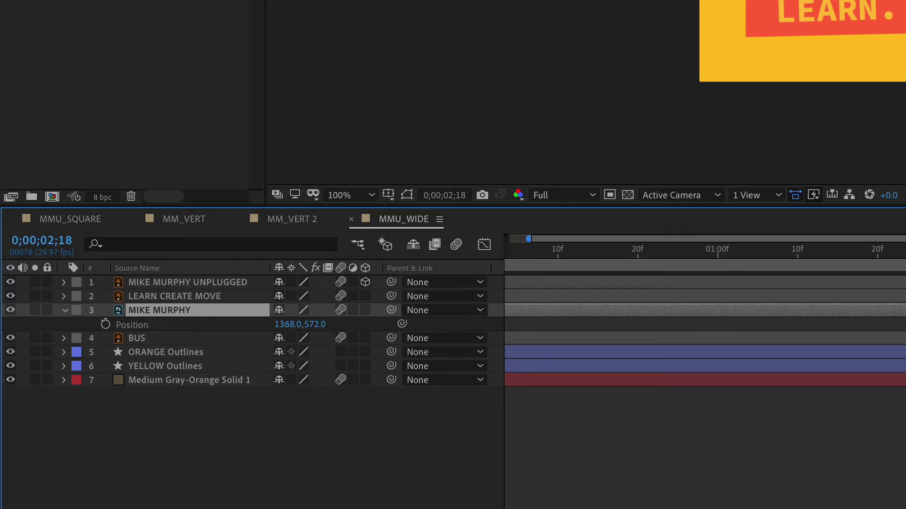
key(s)
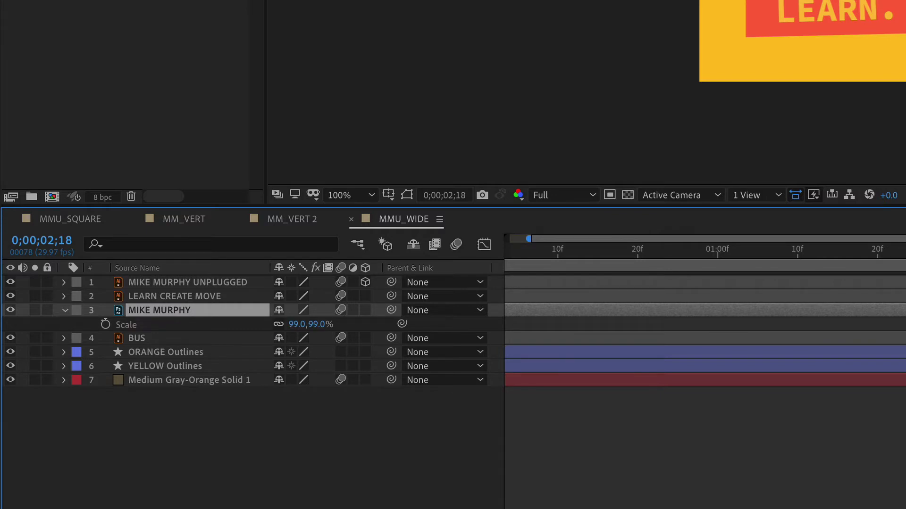
key(r)
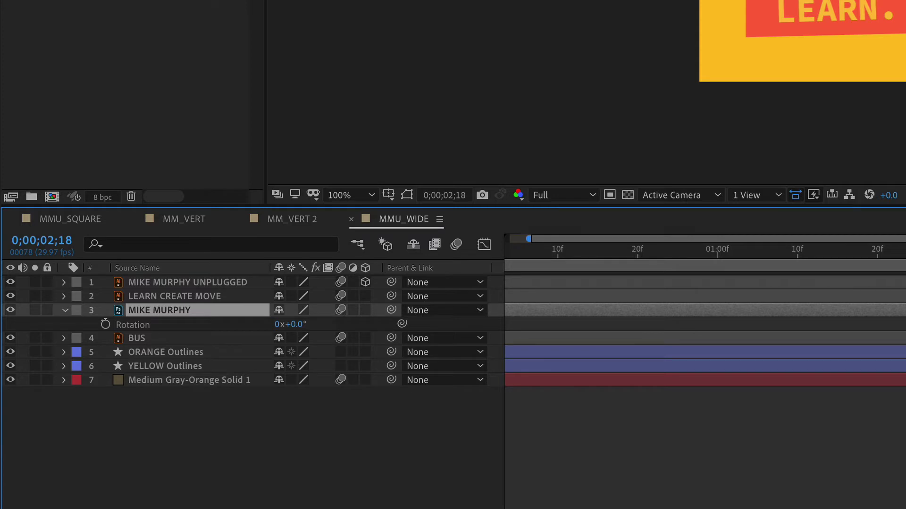
key(t)
key(a)
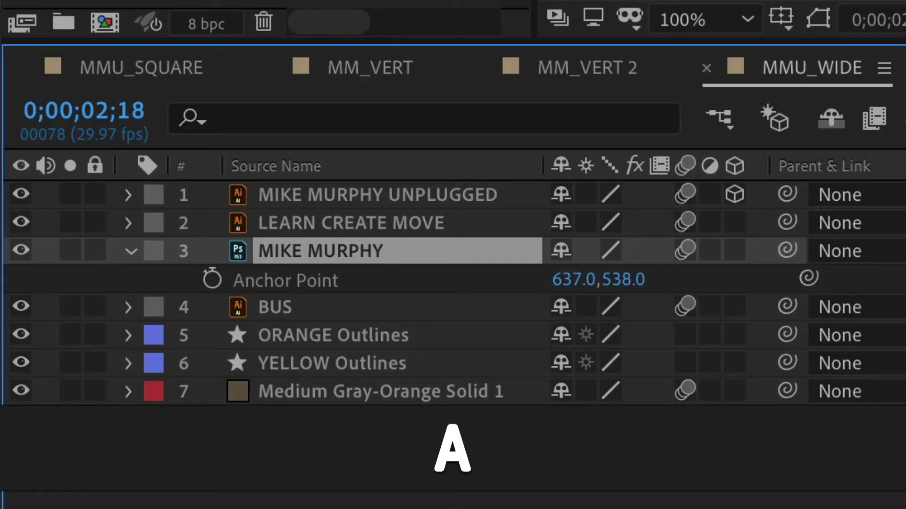
key(p)
key(s)
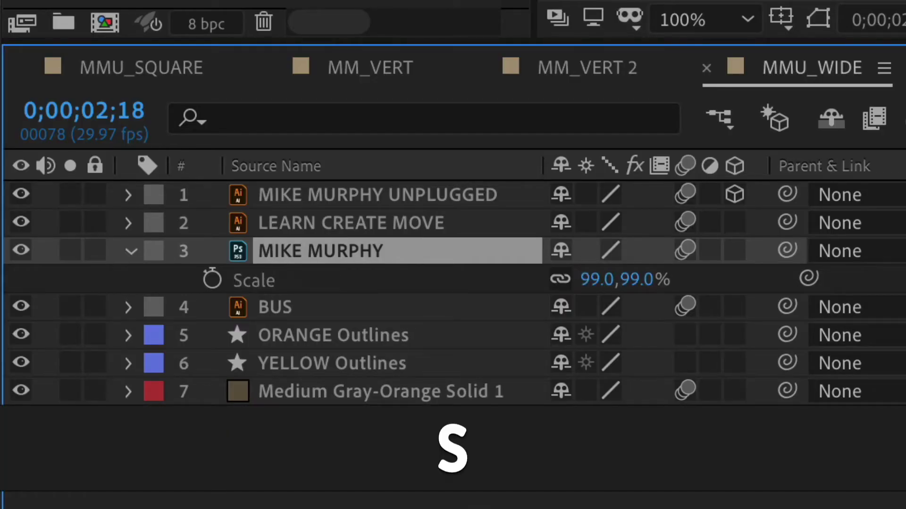
key(r)
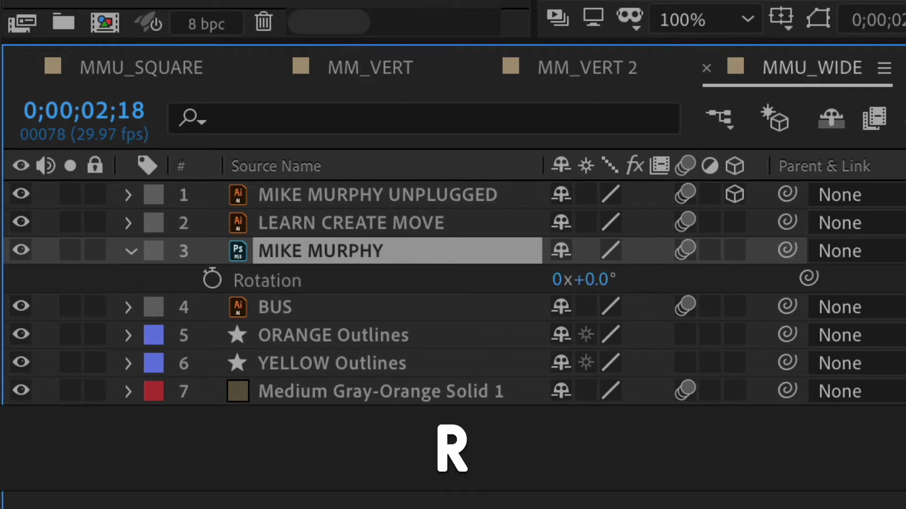
key(t)
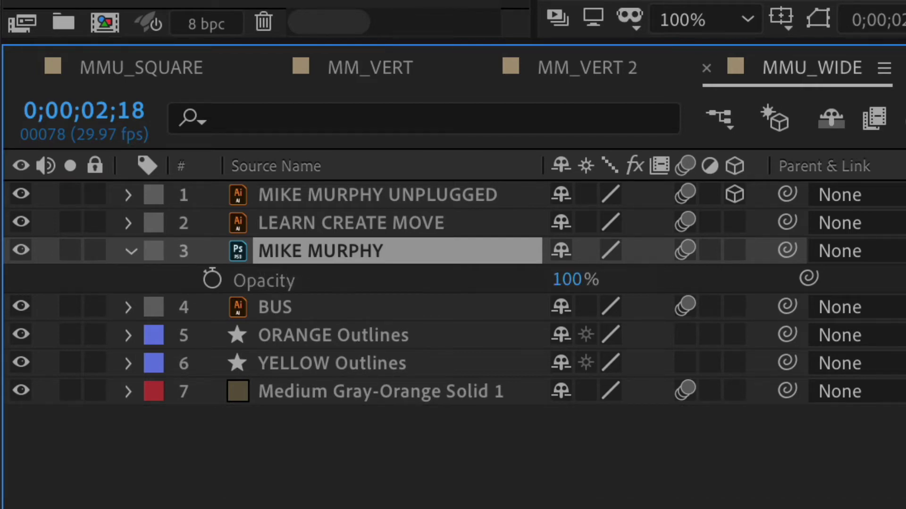
key(a)
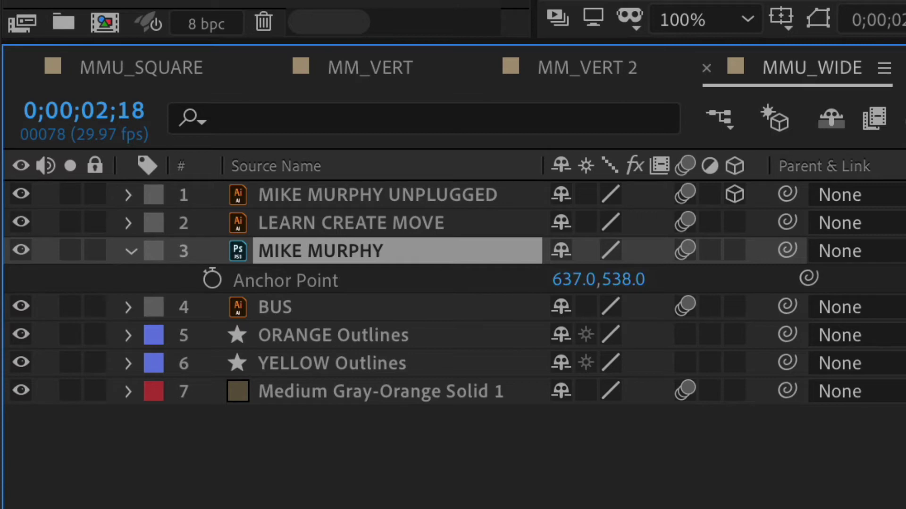
Add Position, Scale, Rotation and Opacity beside Anchor Point, then return to Anchor Point alone.
key(shift)
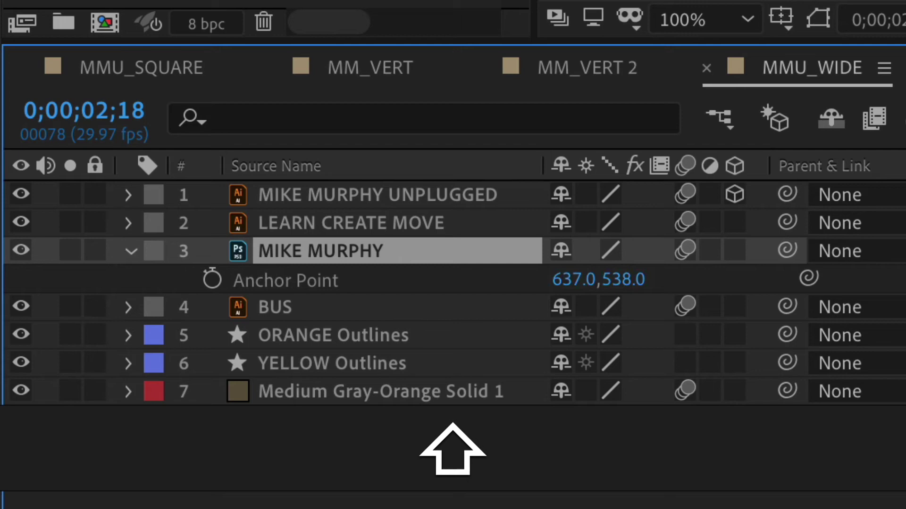
key(shift+p)
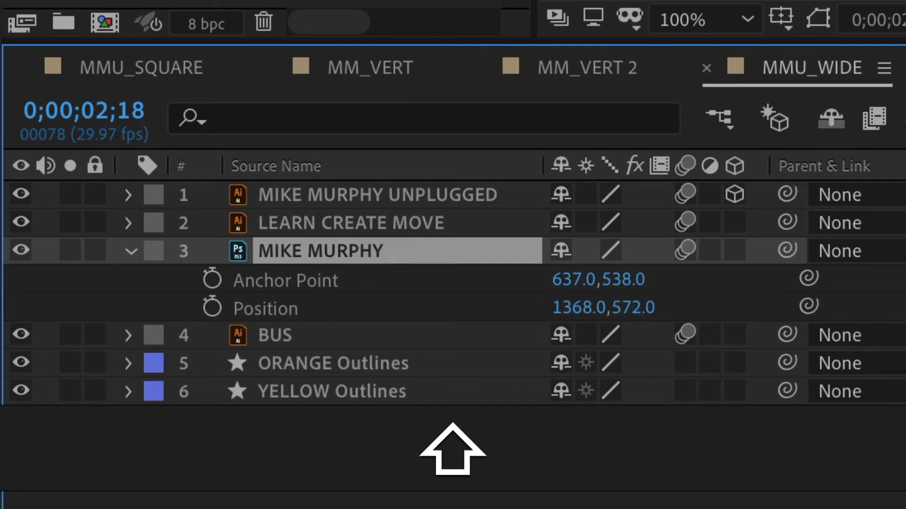
key(shift+s)
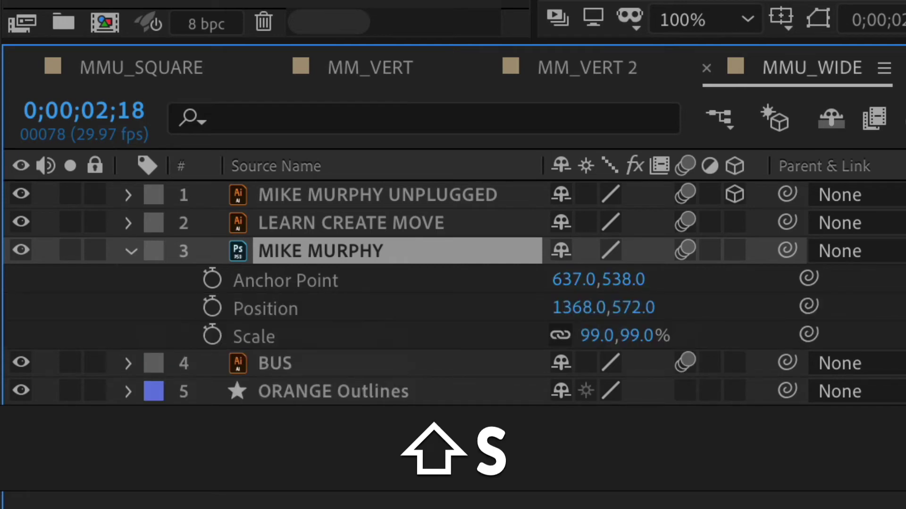
key(shift+r)
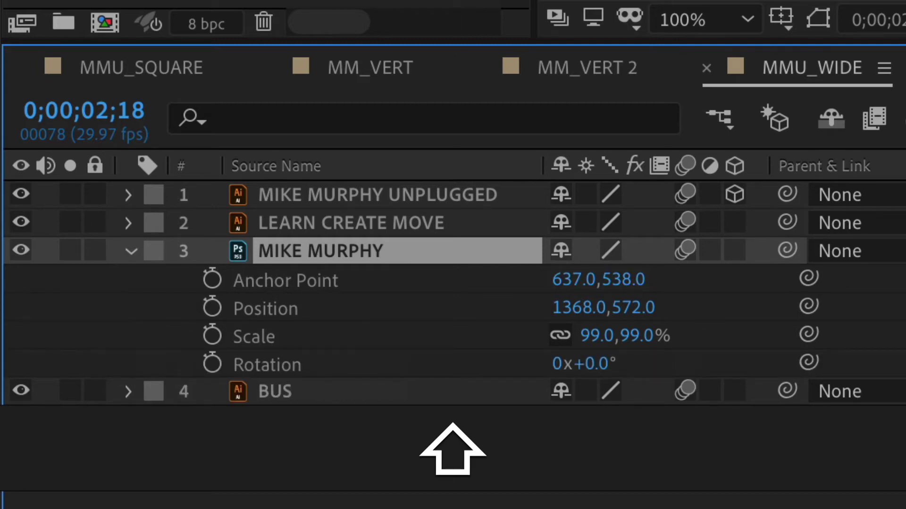
key(shift+t)
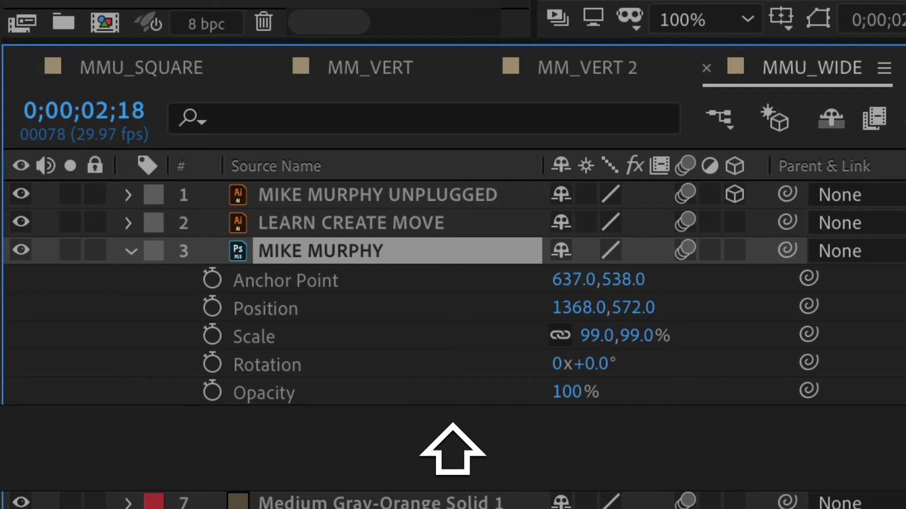
key(a)
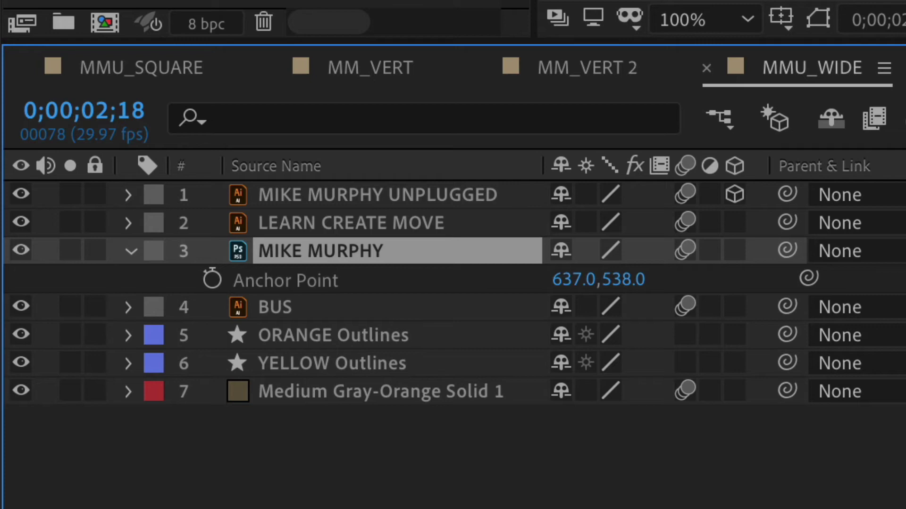
key(shift+p)
key(shift+s)
key(shift+r)
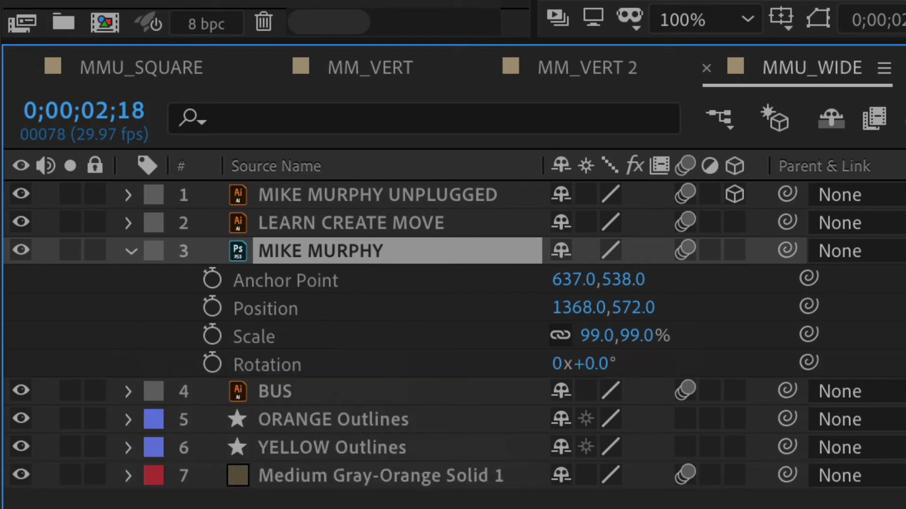
key(shift+t)
key(a)
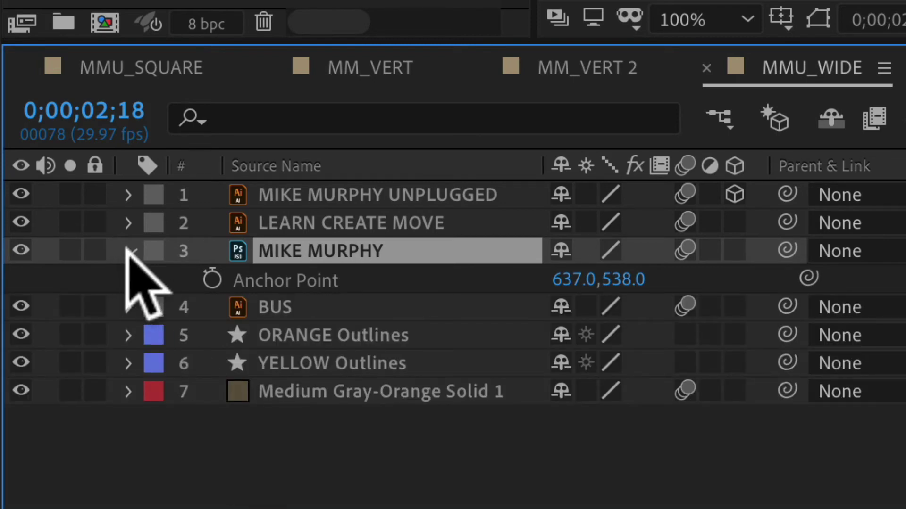
click(127, 251)
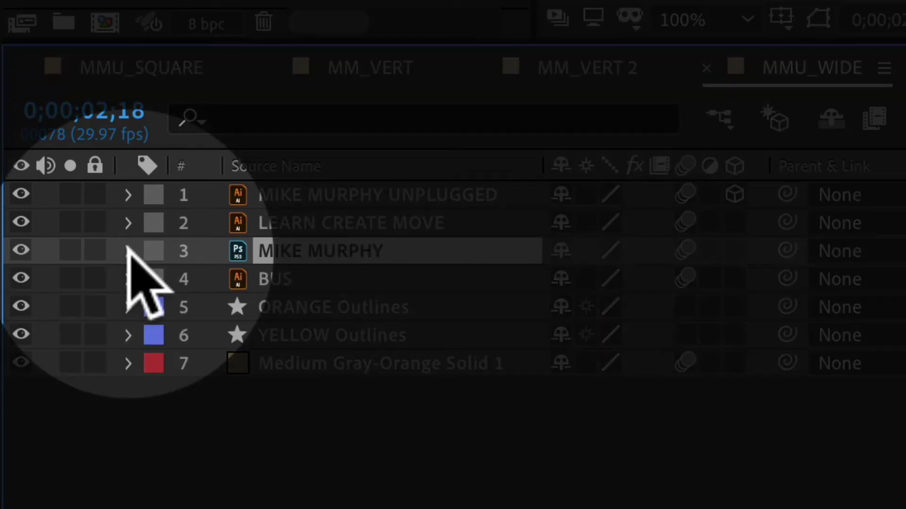
click(127, 251)
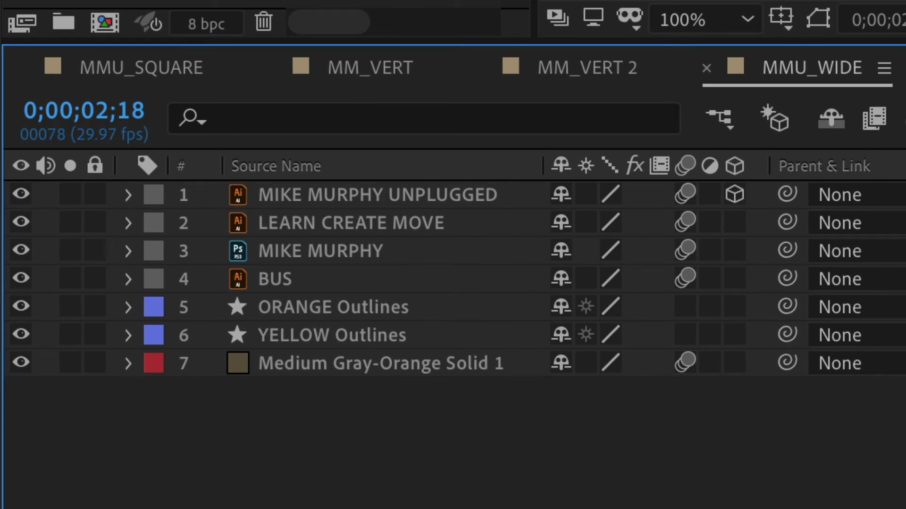
Show Anchor Point, Position, Scale, Rotation and Opacity under all layers, then collapse them.
key(a)
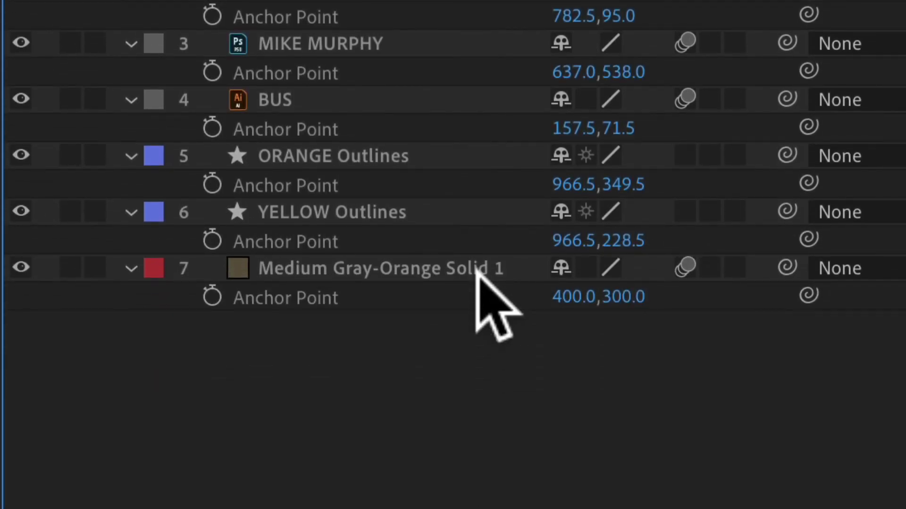
key(shift)
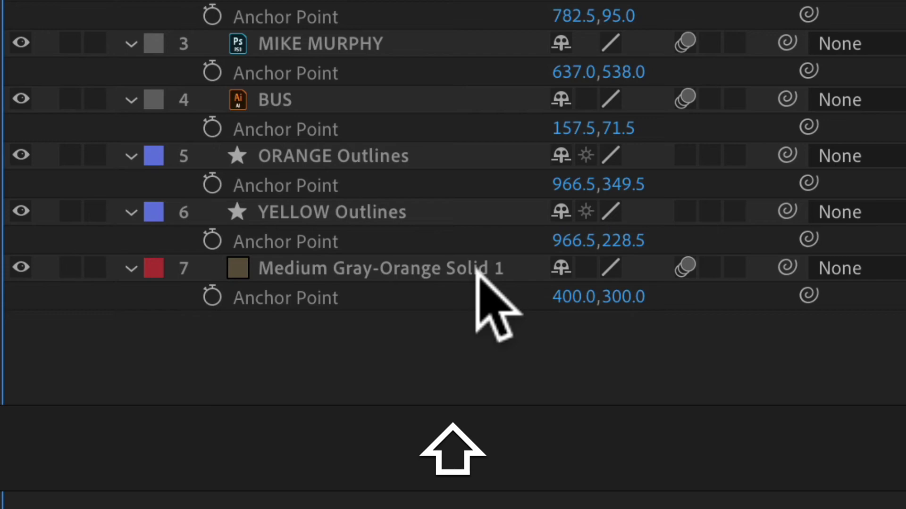
key(shift+p)
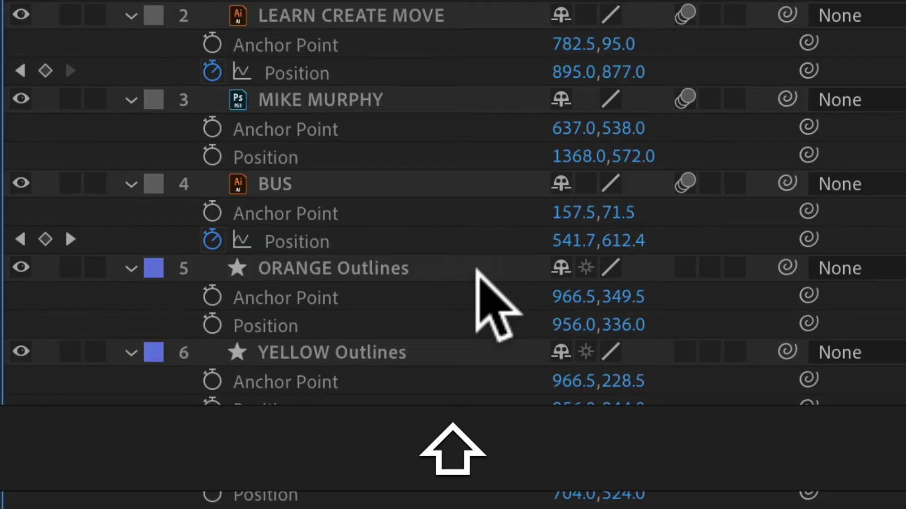
key(shift+s)
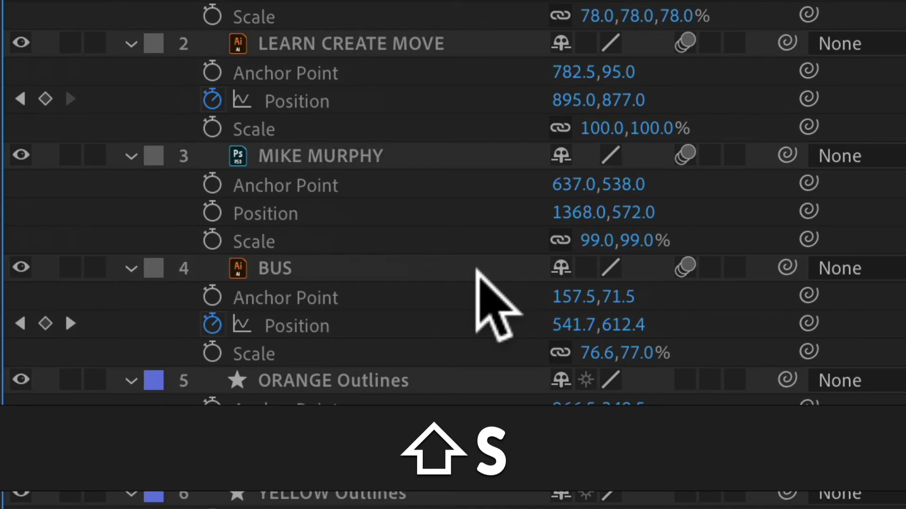
key(shift+r)
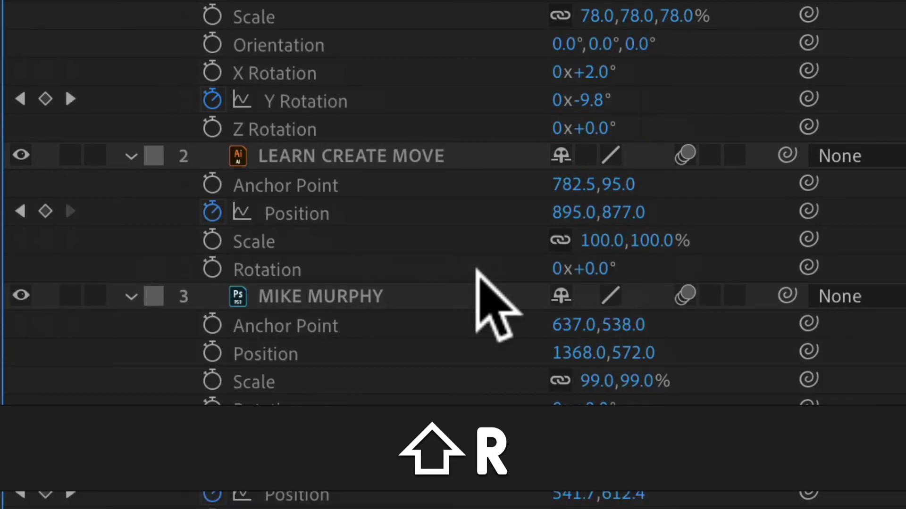
key(shift+t)
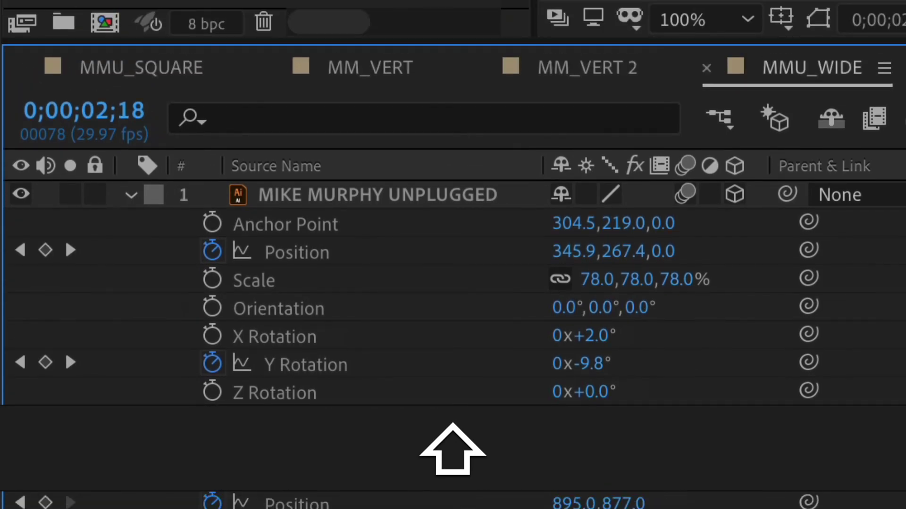
key(shift+a)
Show Anchor Point, Position, Scale, then Rotation alone for every layer, with BUS at -2.0°.
key(a)
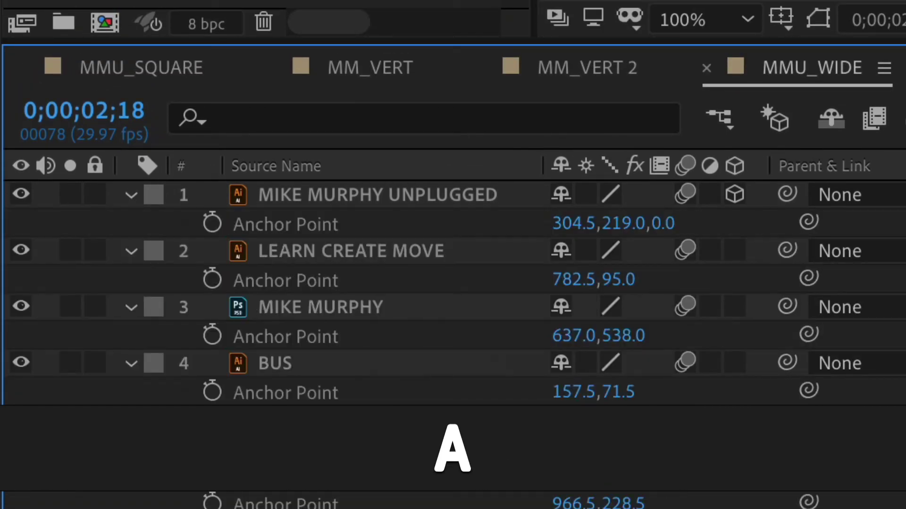
key(p)
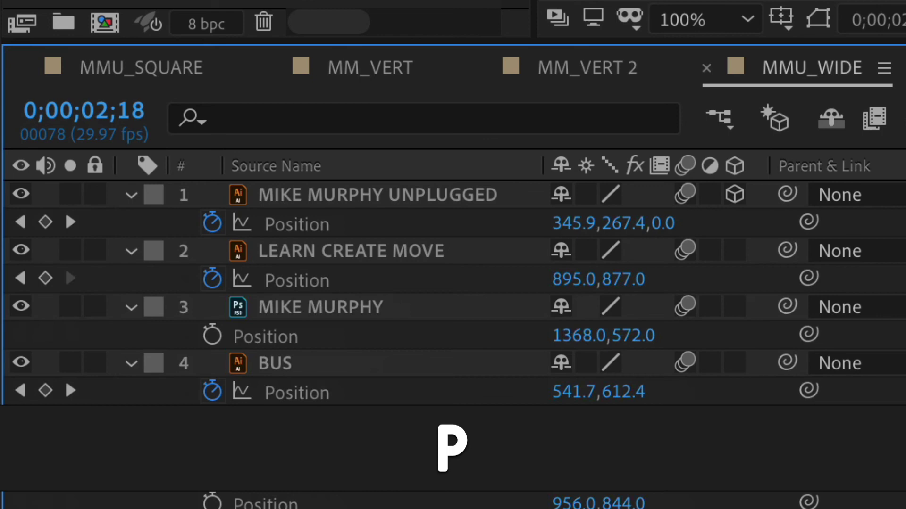
key(s)
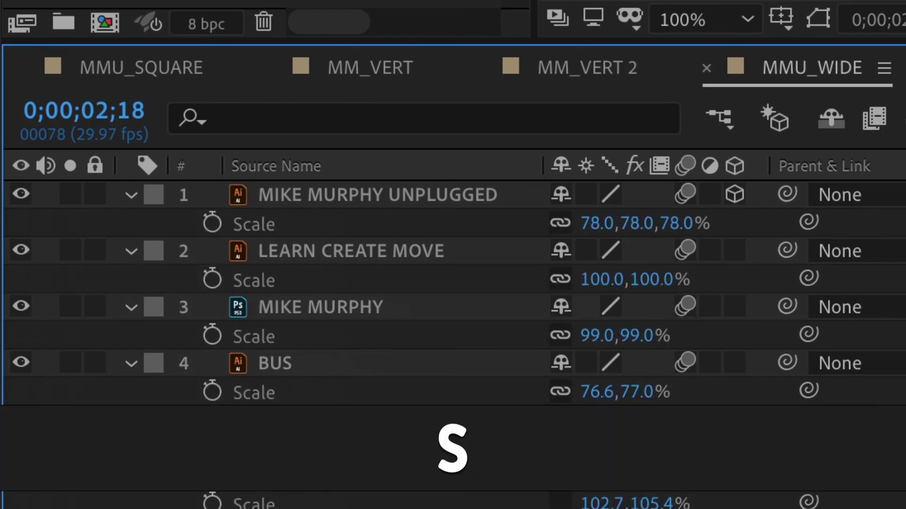
key(r)
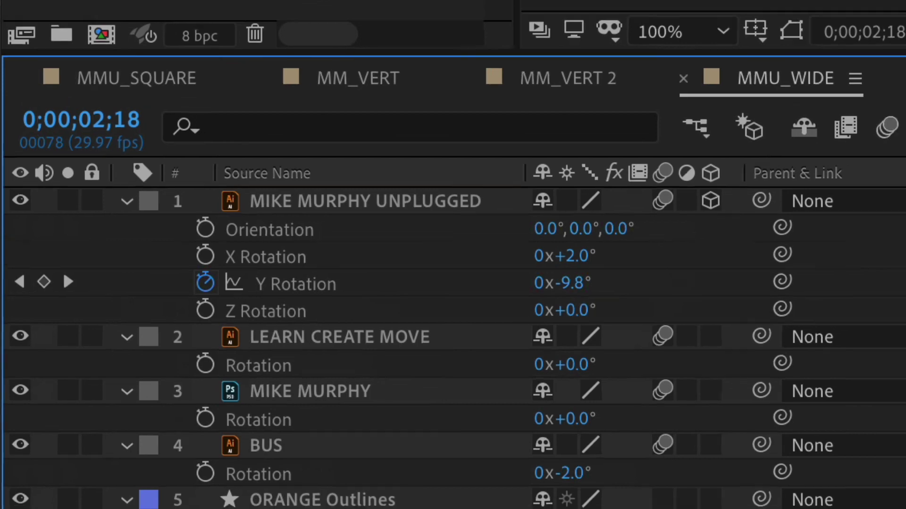
Reveal only Opacity, at 100%, under all seven MMU_WIDE layers.
key(t)
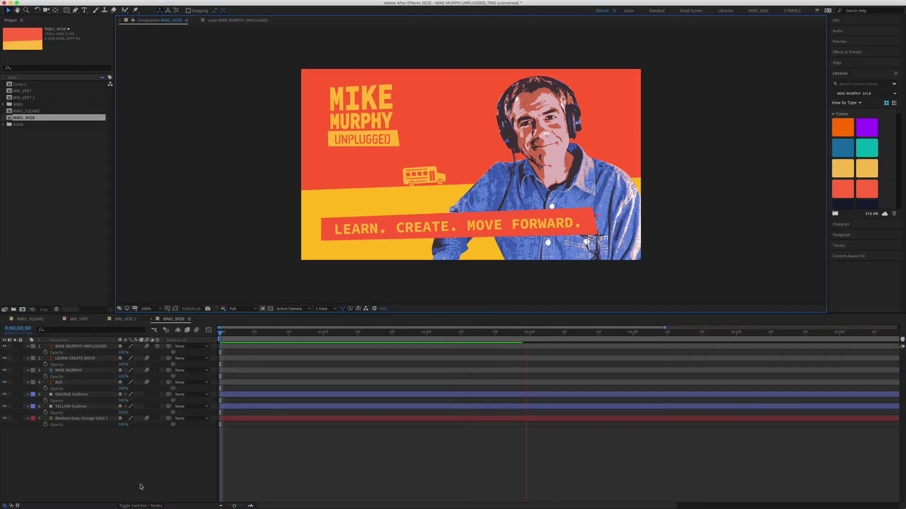